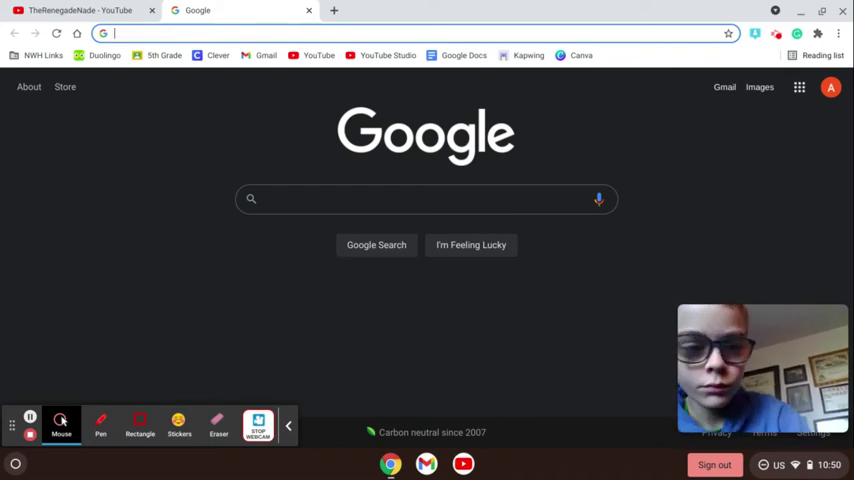
# Step: From TheRenegadeNade channel tab, open YouTube Studio in a new tab, then open the Kapwing bookmark
pyautogui.hotkey('ctrl', 'Tab')
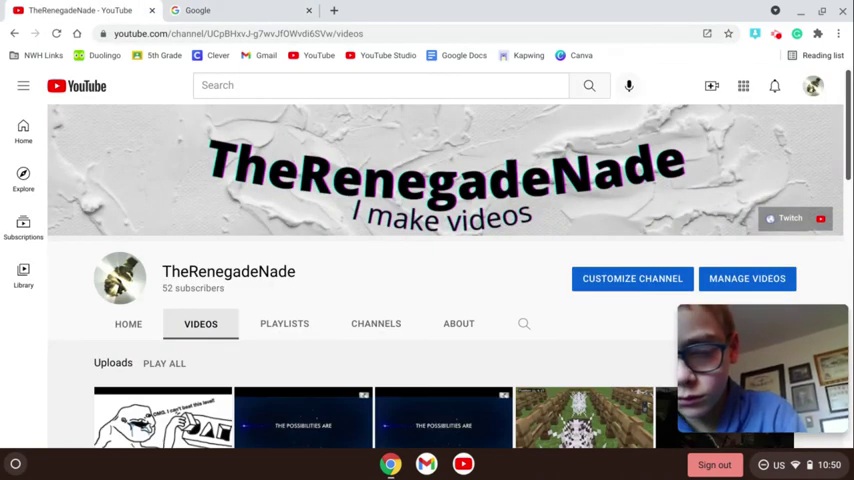
pyautogui.click(747, 278)
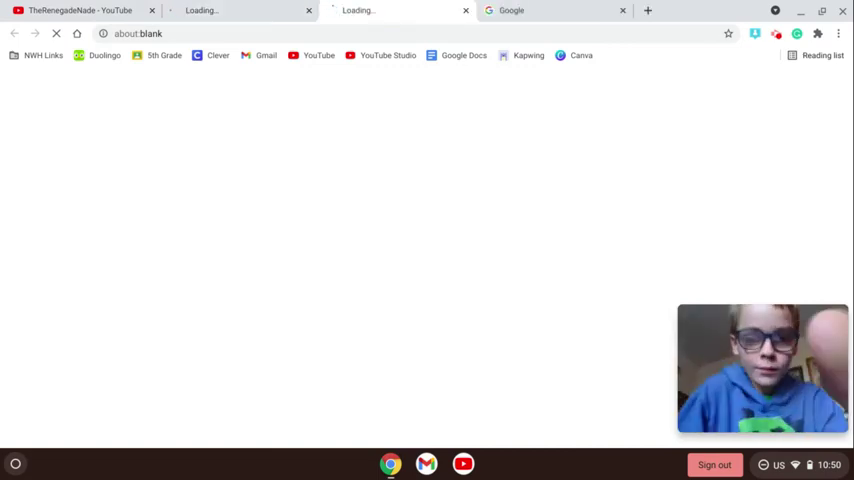
pyautogui.hotkey('ctrl', 'Tab')
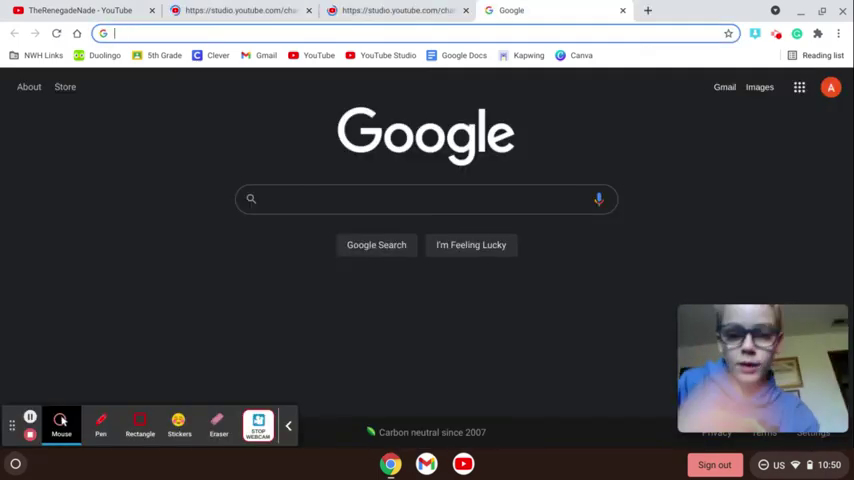
pyautogui.click(522, 55)
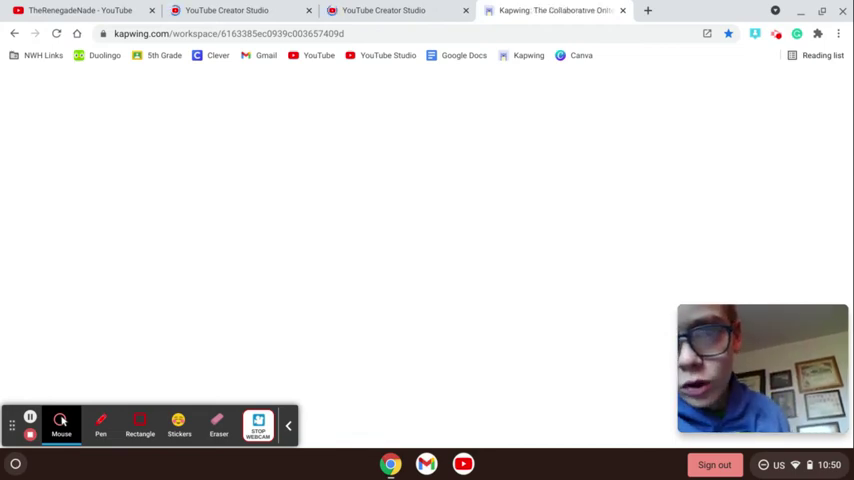
# Step: Load canva.com in a new tab and close the extra YouTube Studio tab
pyautogui.hotkey('ctrl', 't')
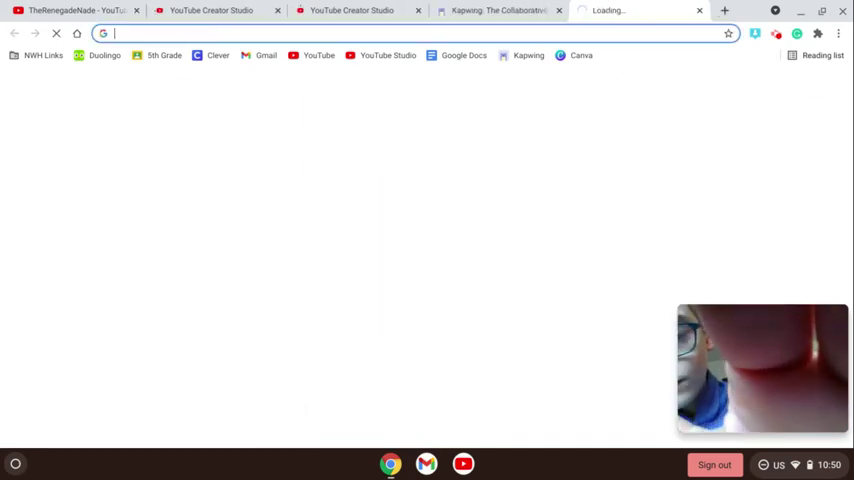
pyautogui.write('canva.com')
pyautogui.press('Return')
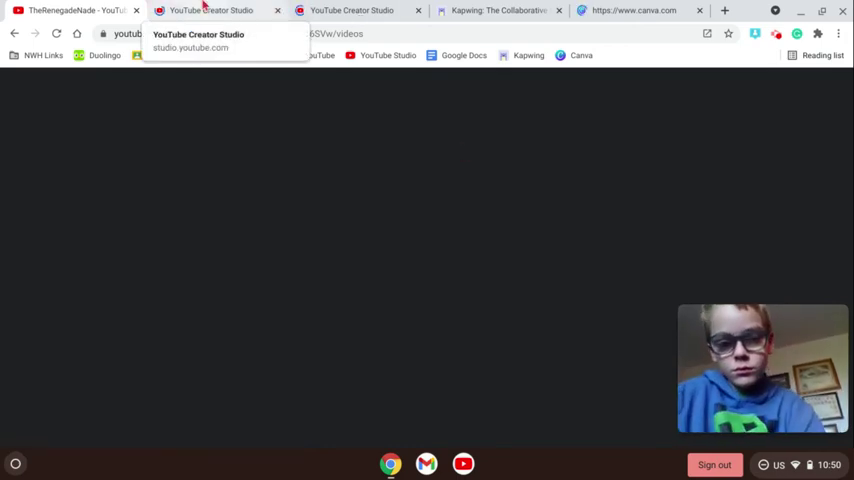
pyautogui.click(203, 8)
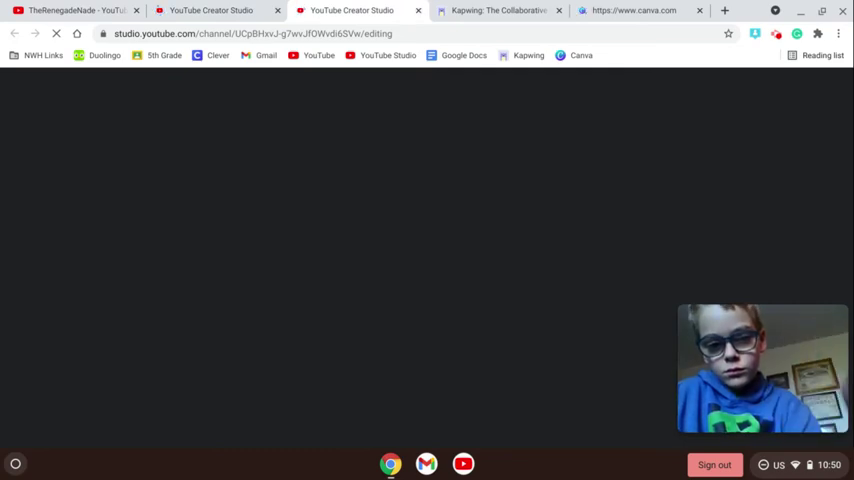
pyautogui.hotkey('ctrl', 'w')
# Step: Cycle through the open tabs from the channel page to the Kapwing workspace
pyautogui.hotkey('ctrl', '1')
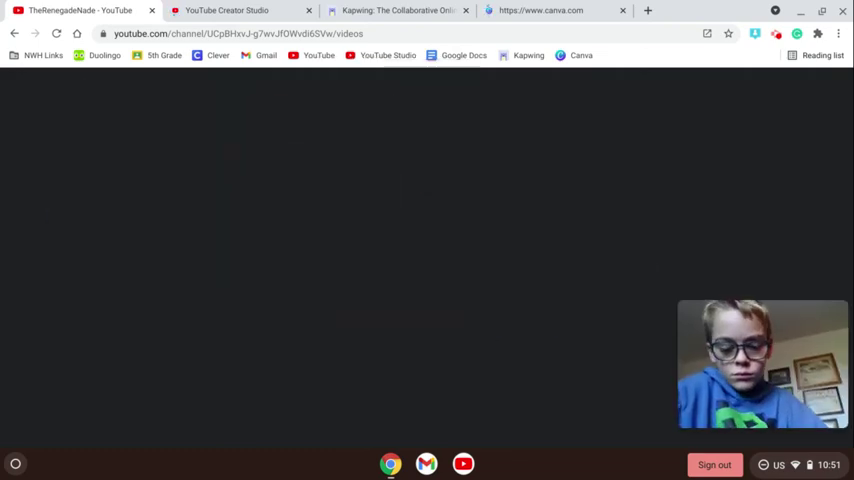
pyautogui.hotkey('ctrl', 'shift', 'Tab')
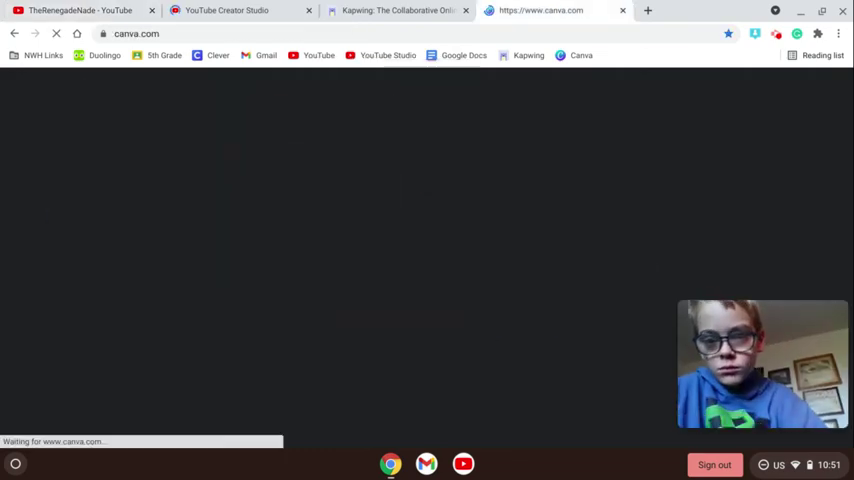
pyautogui.hotkey('ctrl', 'shift', 'Tab')
pyautogui.hotkey('ctrl', 'shift', 'Tab')
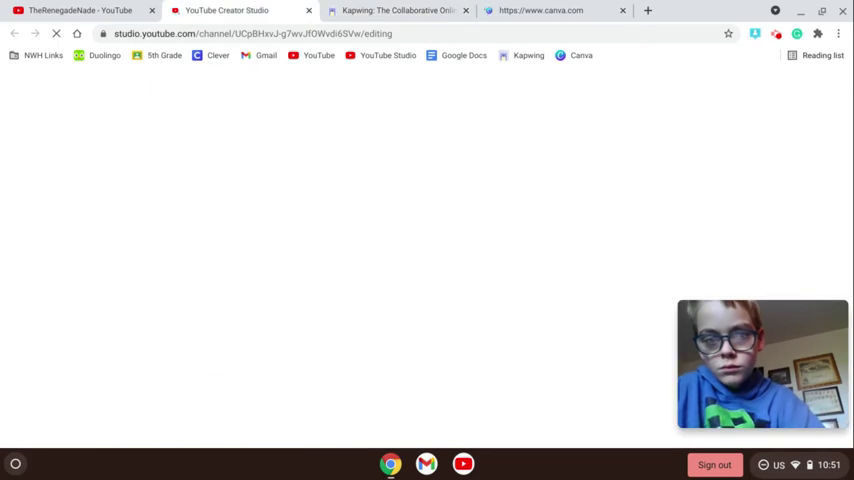
pyautogui.hotkey('ctrl', 'Tab')
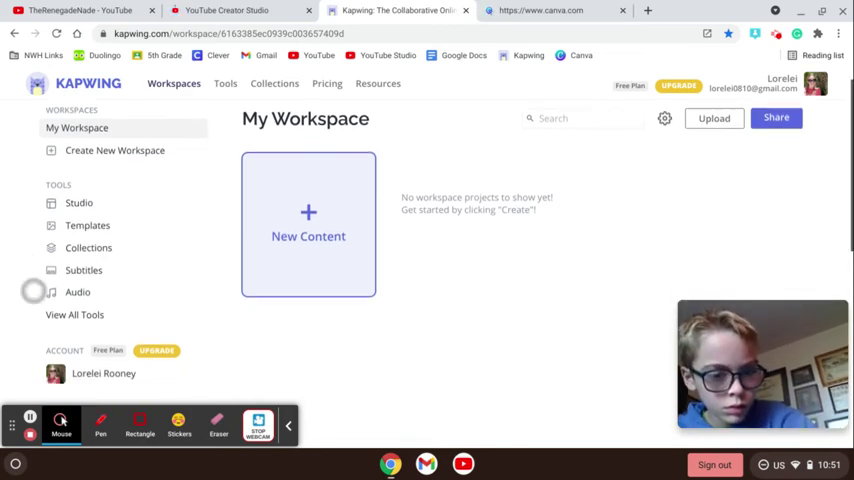
pyautogui.scroll(-3, 427, 250)
pyautogui.scroll(2, 427, 250)
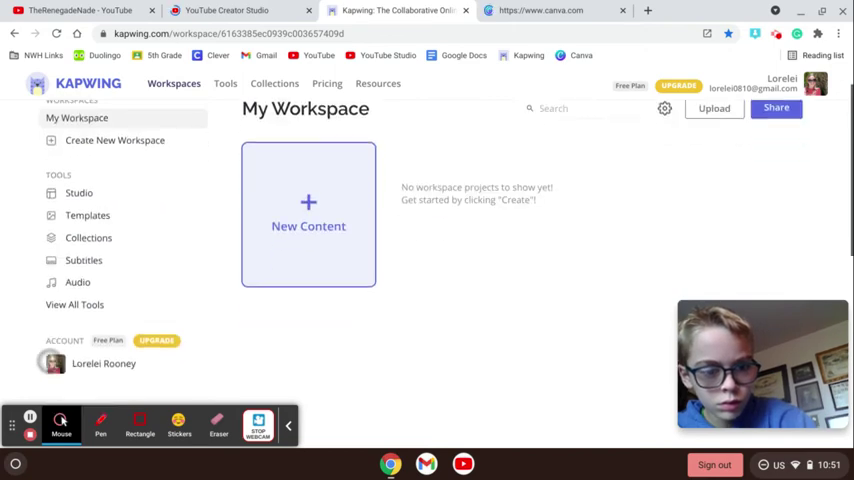
pyautogui.scroll(-3, 427, 250)
pyautogui.scroll(4, 427, 250)
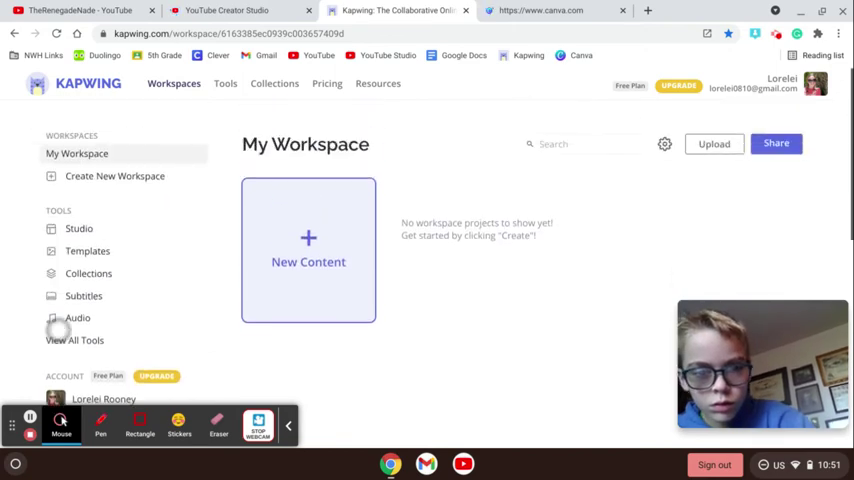
# Step: Peek at the Canva tab and return to the Kapwing workspace
pyautogui.press('super')
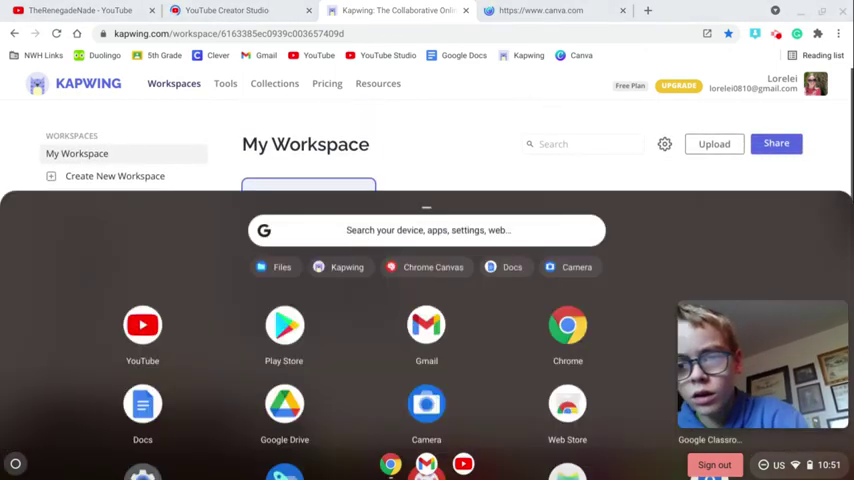
pyautogui.press('super')
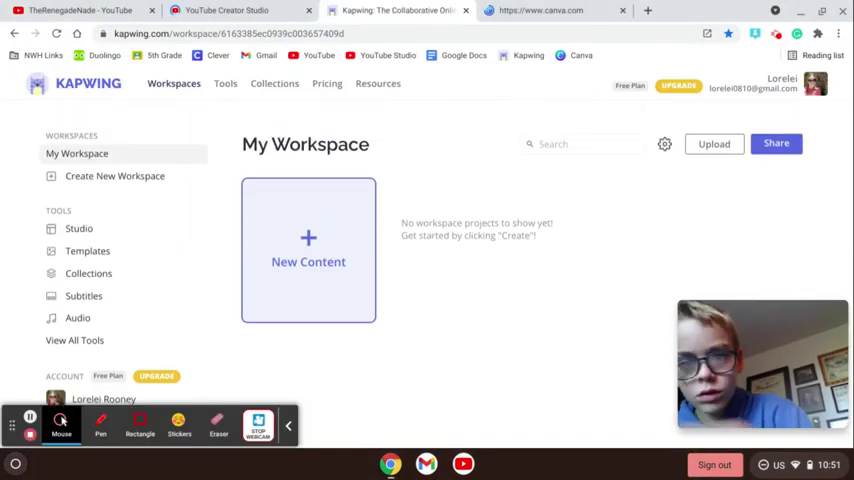
pyautogui.hotkey('ctrl', 'Tab')
pyautogui.hotkey('ctrl', 'shift', 'Tab')
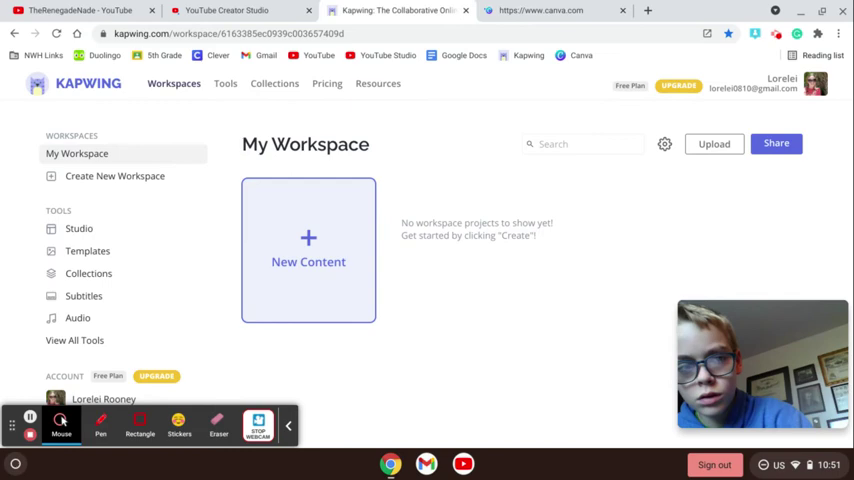
# Step: Copy the Kapwing workspace's web address
pyautogui.click(230, 33)
pyautogui.press('Escape')
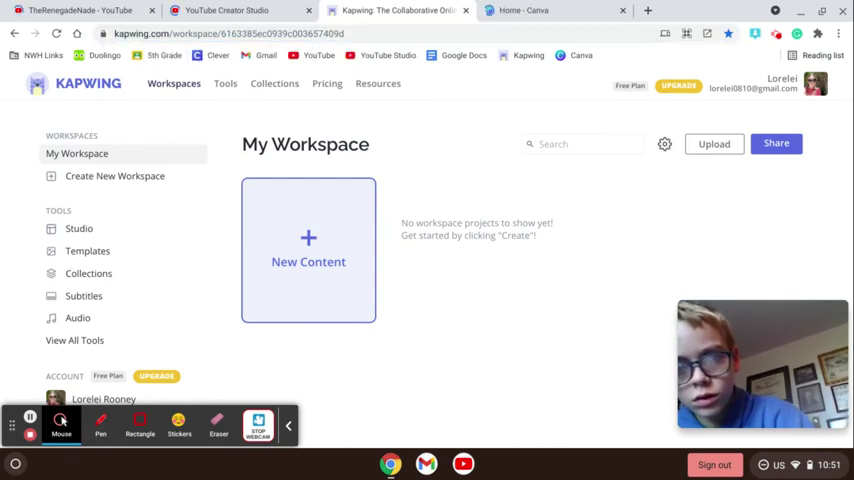
pyautogui.click(230, 33)
pyautogui.hotkey('ctrl', 'c')
# Step: Check the YouTube Studio tab, then close the Kapwing tab to land on Canva
pyautogui.hotkey('ctrl', 'shift', 'Tab')
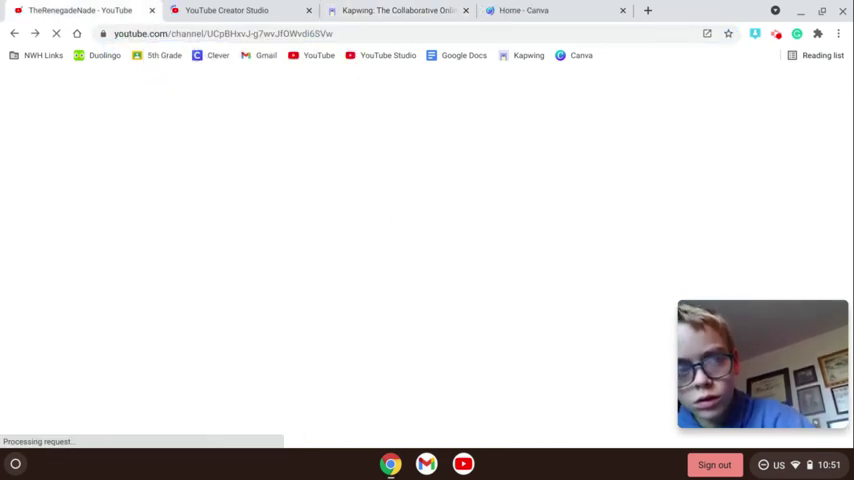
pyautogui.hotkey('ctrl', 'Tab')
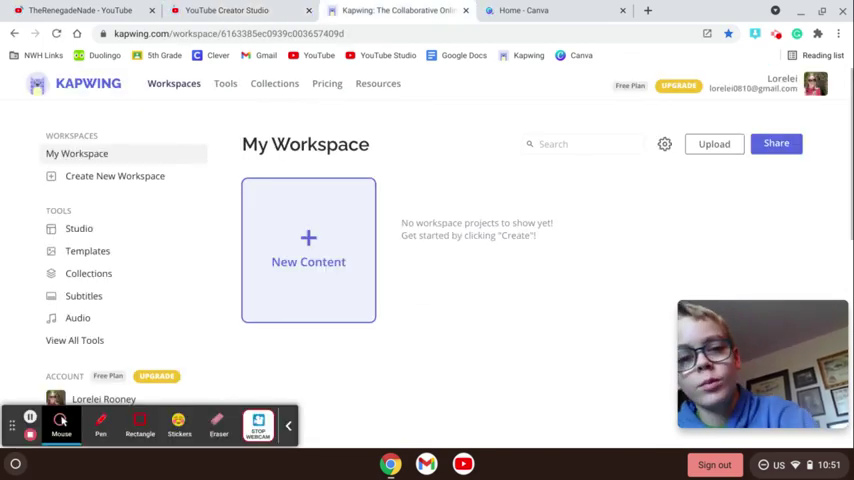
pyautogui.hotkey('ctrl', 'w')
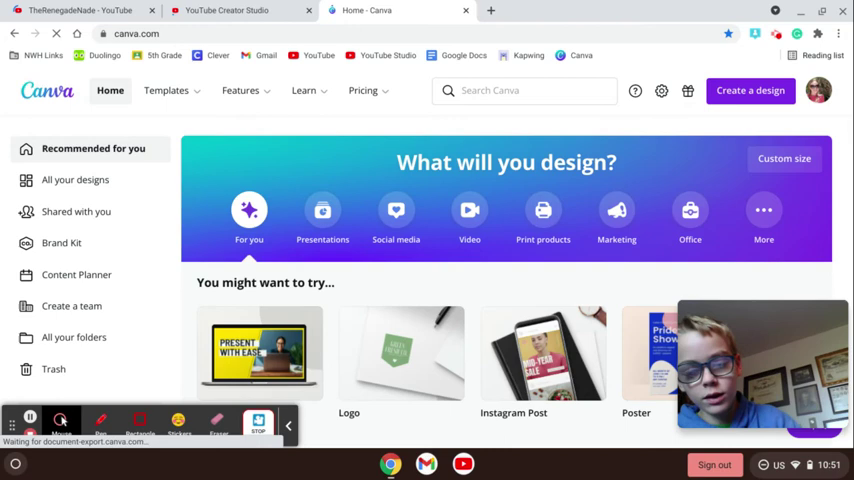
pyautogui.scroll(-5, 300, 262)
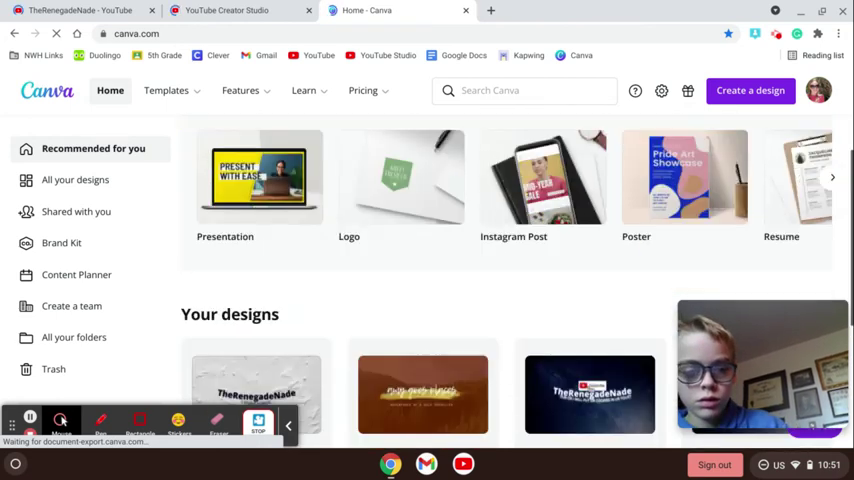
pyautogui.scroll(1, 238, 232)
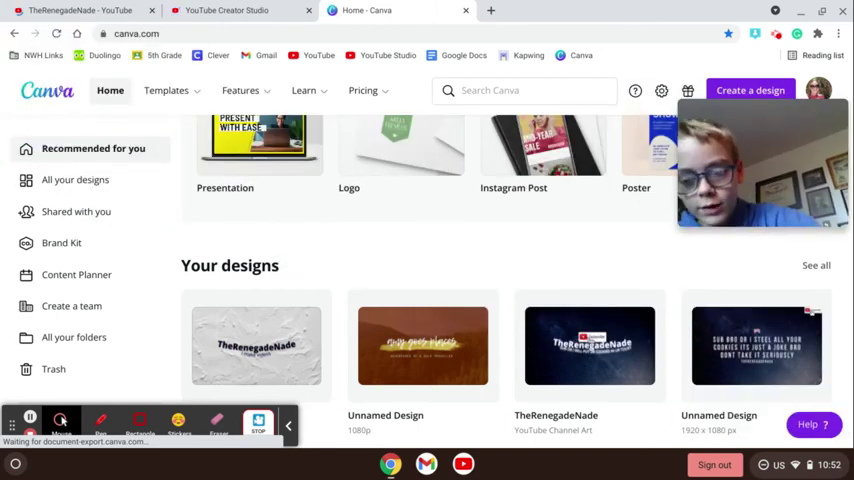
pyautogui.scroll(-3, 400, 260)
pyautogui.scroll(1, 400, 260)
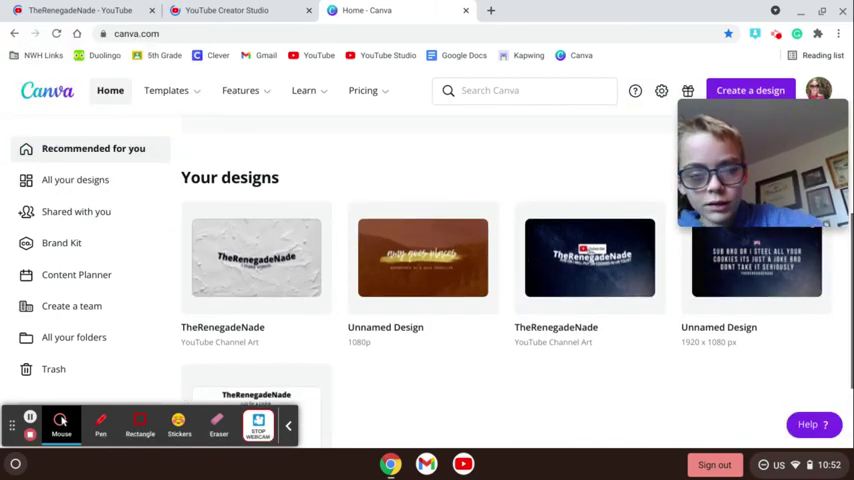
pyautogui.scroll(2, 573, 325)
pyautogui.scroll(-4, 573, 325)
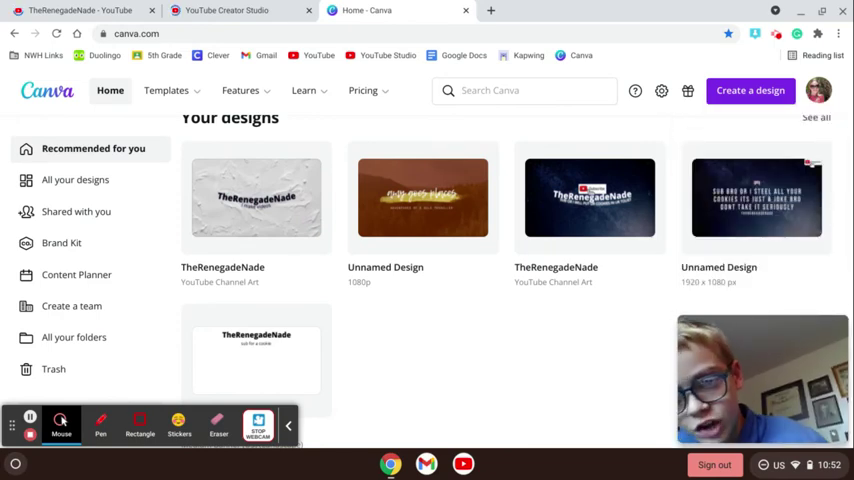
pyautogui.scroll(-1, 450, 250)
pyautogui.scroll(-1, 450, 250)
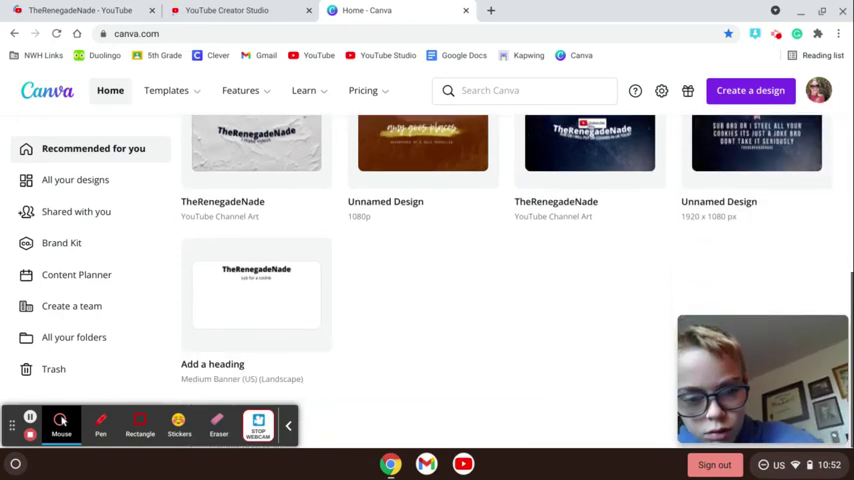
pyautogui.scroll(3, 450, 250)
pyautogui.scroll(2, 450, 250)
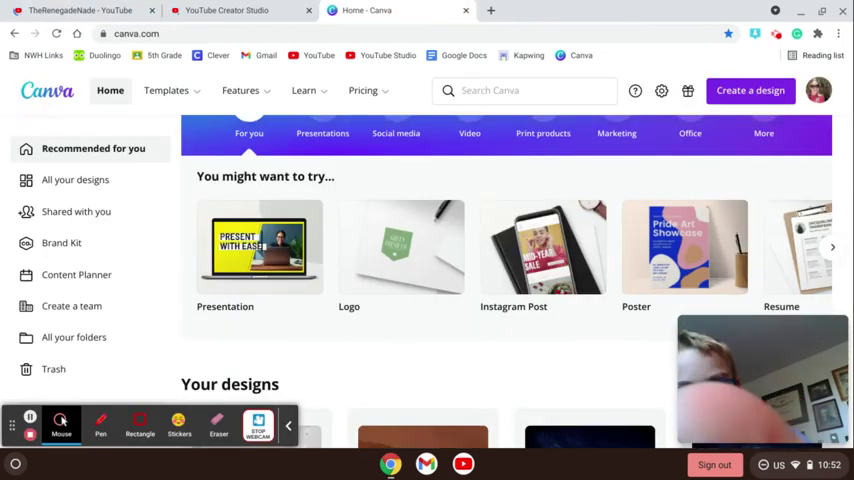
# Step: Close the Canva tab, add a new tab, and cycle to the Google homepage tab
pyautogui.hotkey('ctrl', 'w')
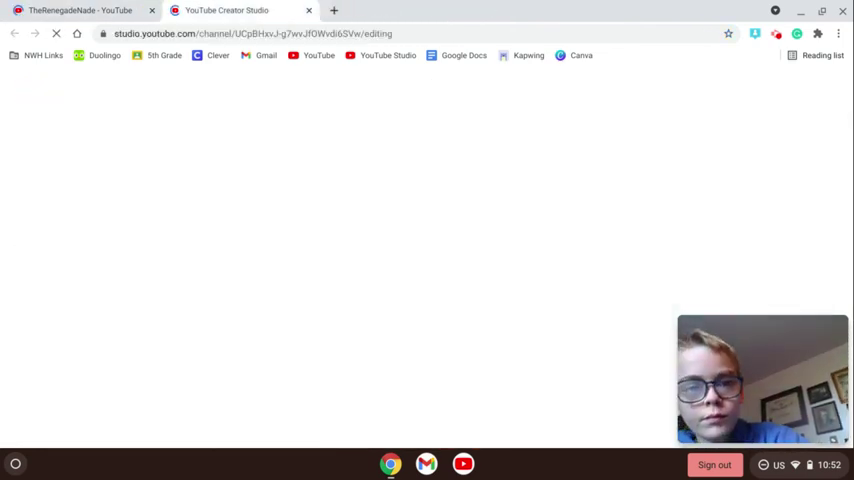
pyautogui.hotkey('ctrl', 't')
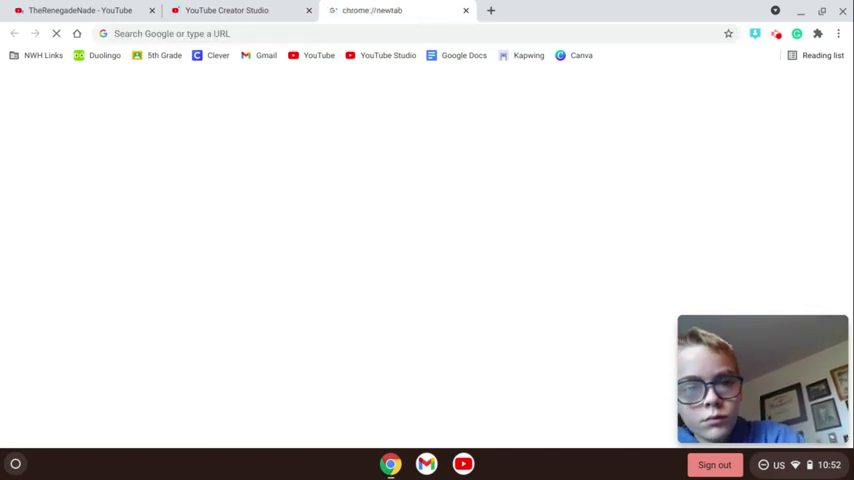
pyautogui.hotkey('ctrl', 'shift', 'Tab')
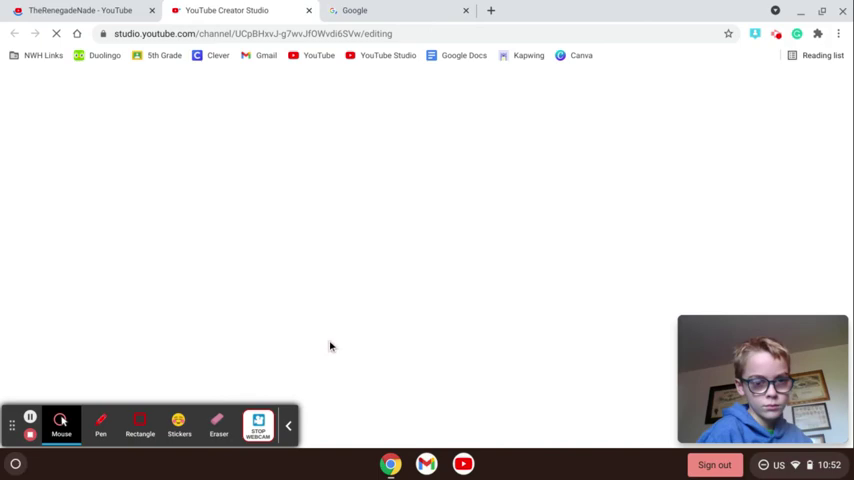
pyautogui.hotkey('ctrl', 'shift', 'Tab')
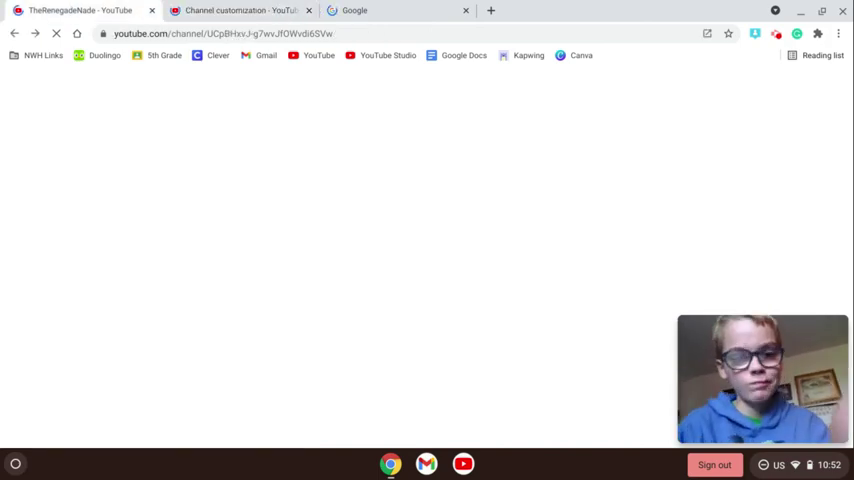
pyautogui.hotkey('ctrl', 'shift', 'Tab')
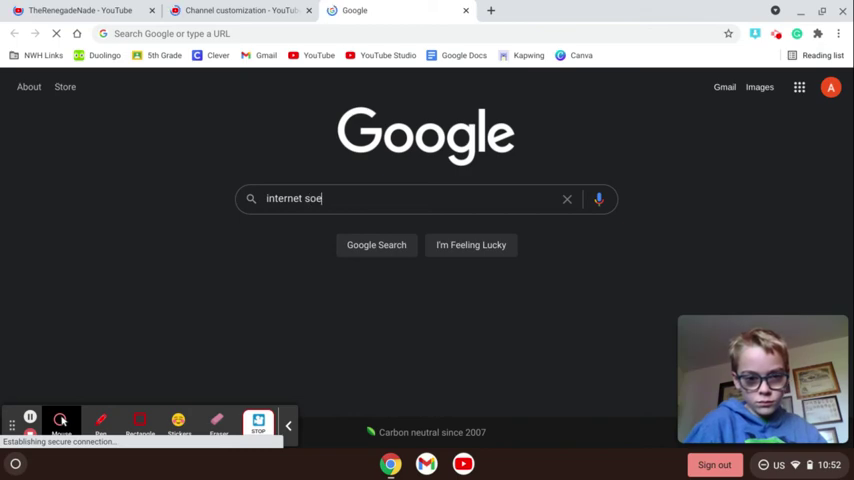
# Step: Correct the misspelled query and search Google for 'internet speed test'
pyautogui.press('BackSpace')
pyautogui.press('BackSpace')
pyautogui.write('peed st')
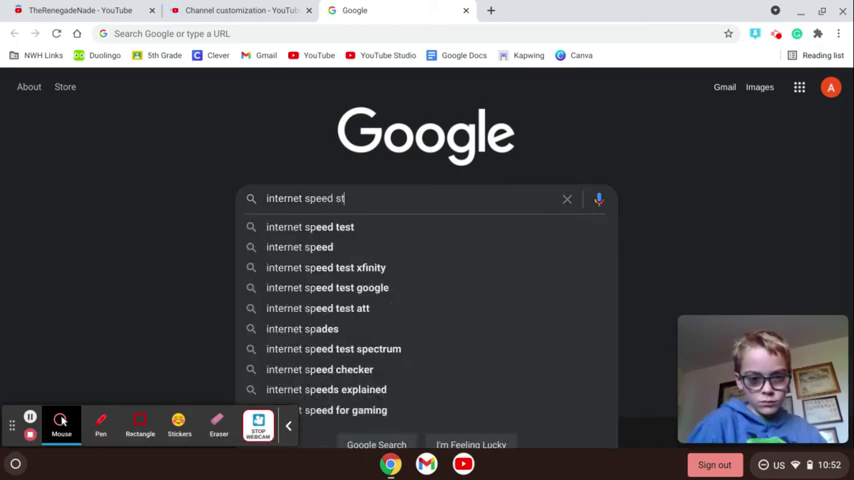
pyautogui.press('BackSpace')
pyautogui.press('BackSpace')
pyautogui.write('t')
pyautogui.press('BackSpace')
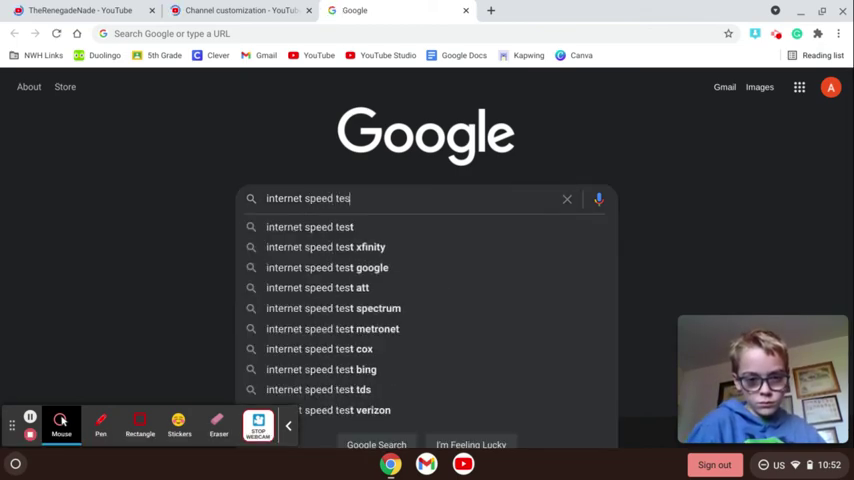
pyautogui.write('t')
pyautogui.press('Return')
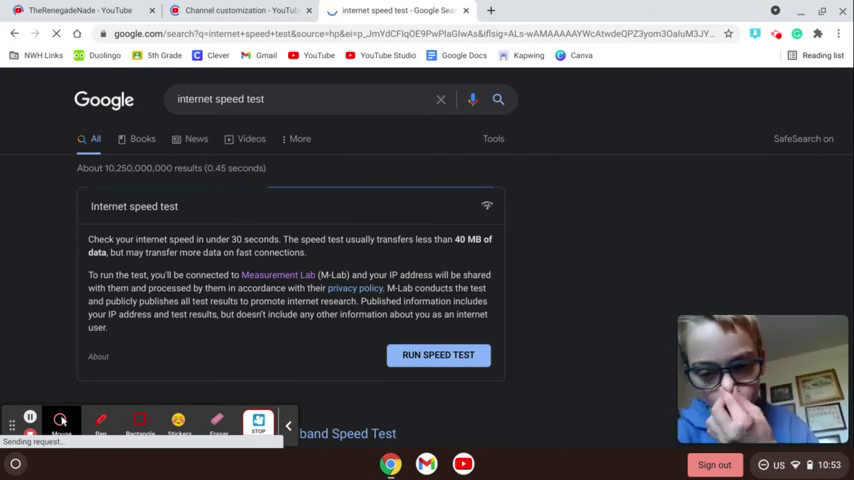
# Step: Run the speed test (28.1 Mbps download), then go to the channel customization tab
pyautogui.hotkey('ctrl', 'shift', 'Tab')
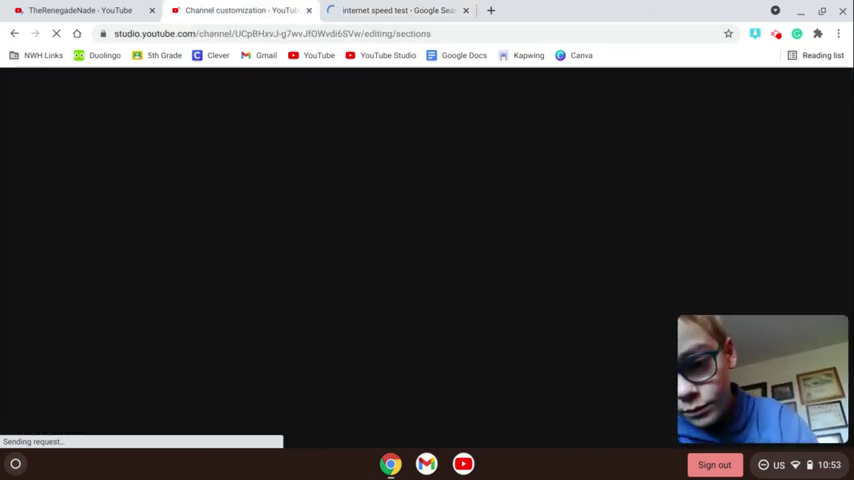
pyautogui.hotkey('ctrl', 'Tab')
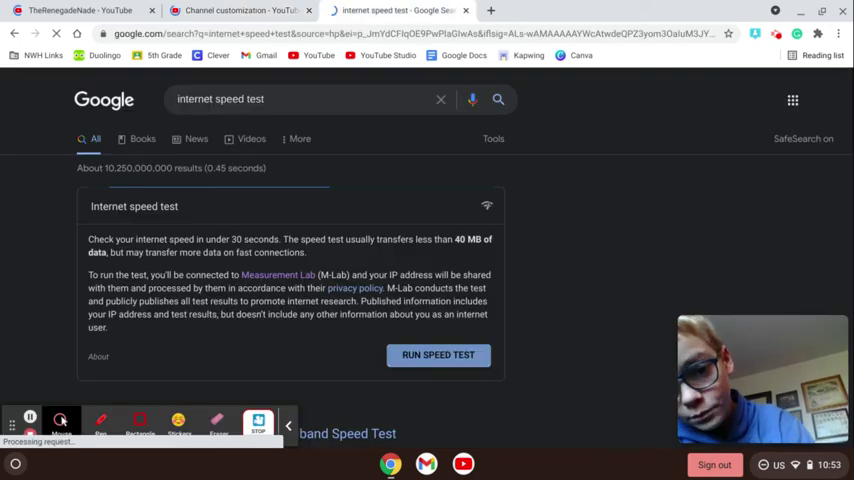
pyautogui.click(438, 354)
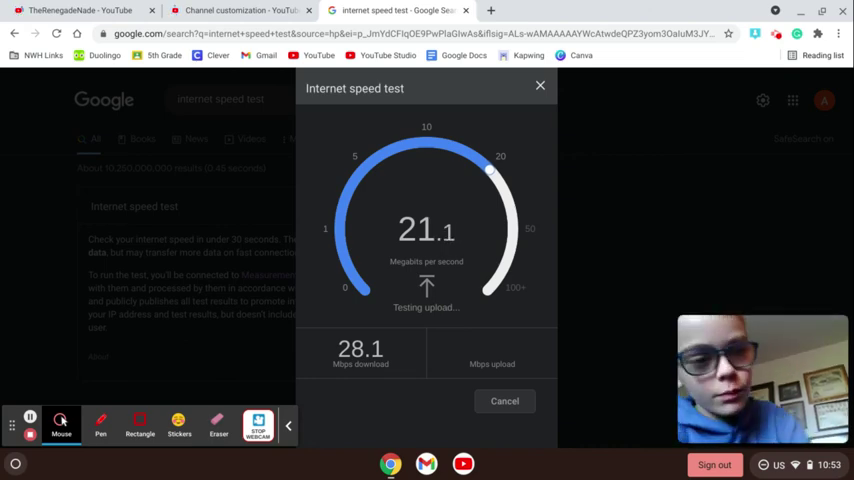
pyautogui.hotkey('ctrl', '1')
pyautogui.hotkey('ctrl', 'Tab')
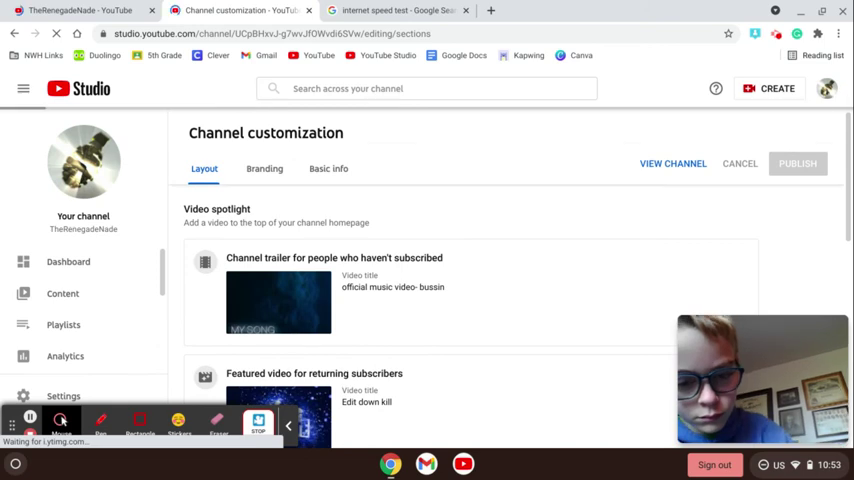
pyautogui.scroll(-4, 308, 186)
pyautogui.scroll(1, 308, 186)
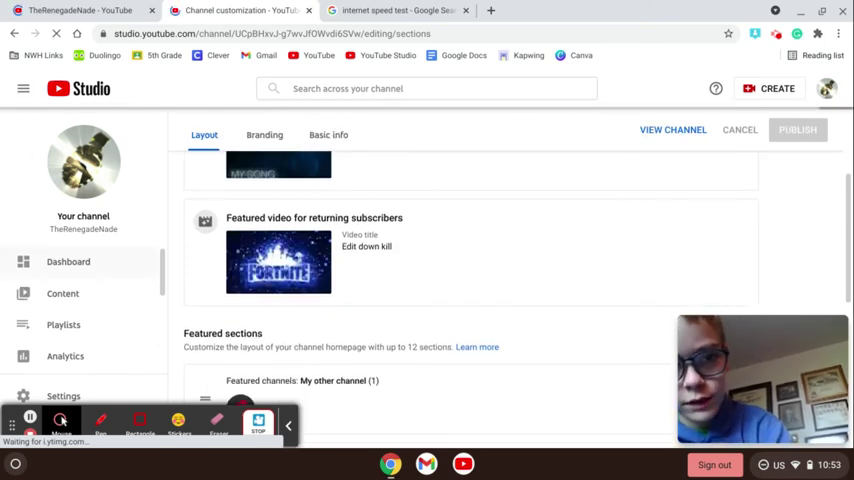
# Step: Close the YouTube Studio channel customization tab
pyautogui.hotkey('ctrl', 'w')
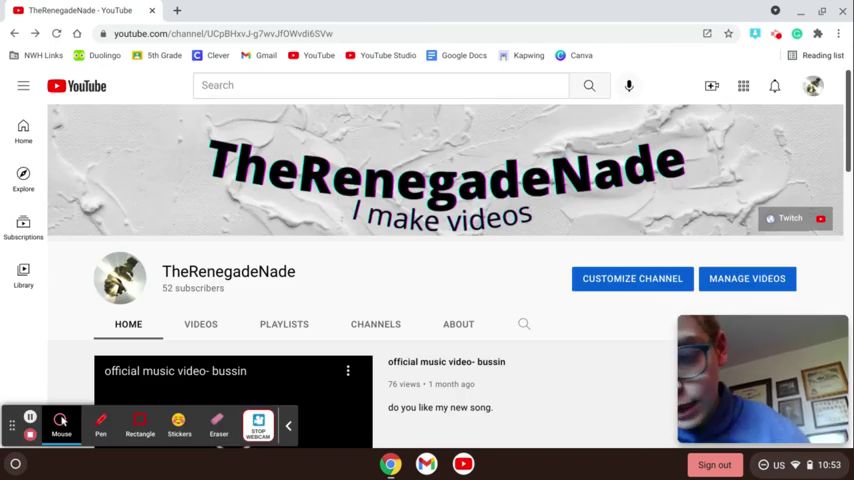
pyautogui.scroll(-3, 400, 250)
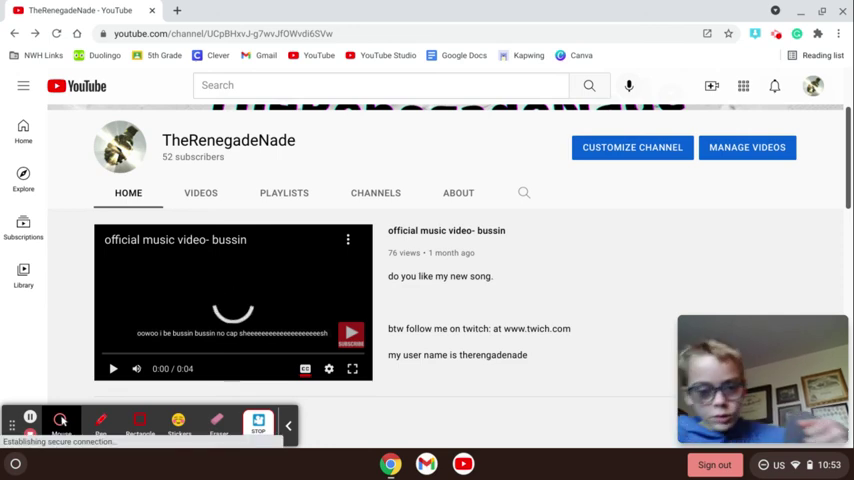
pyautogui.scroll(3, 243, 286)
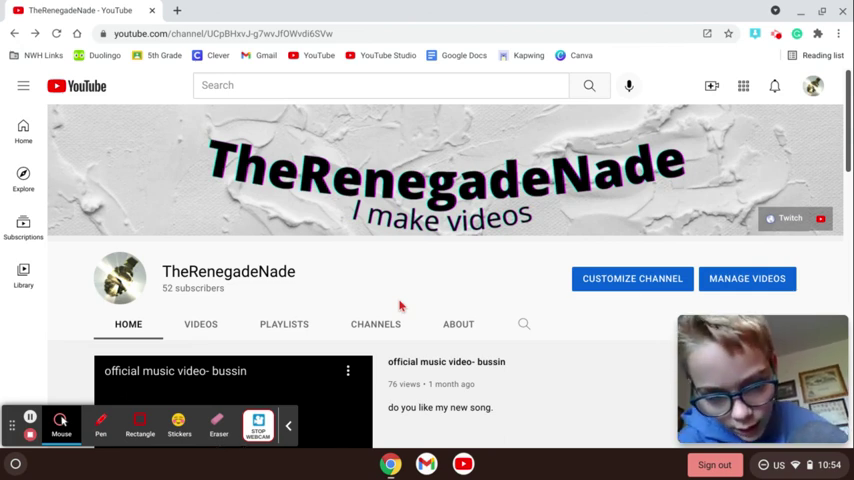
pyautogui.click(258, 427)
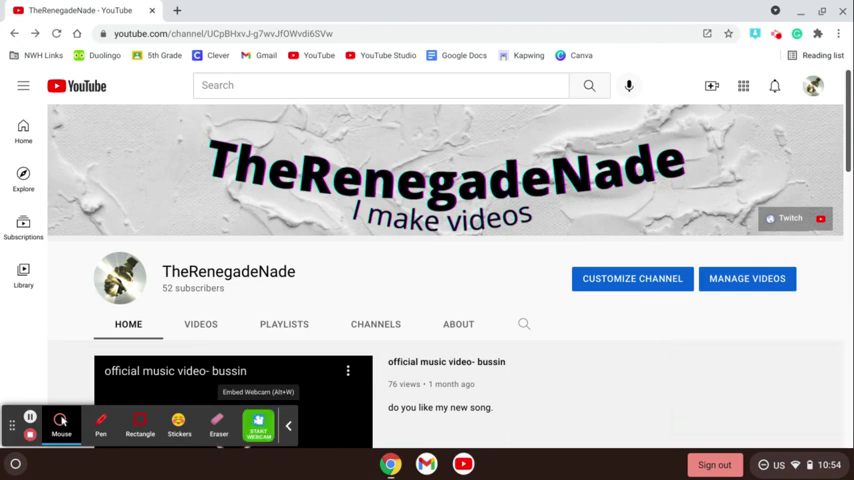
pyautogui.click(258, 427)
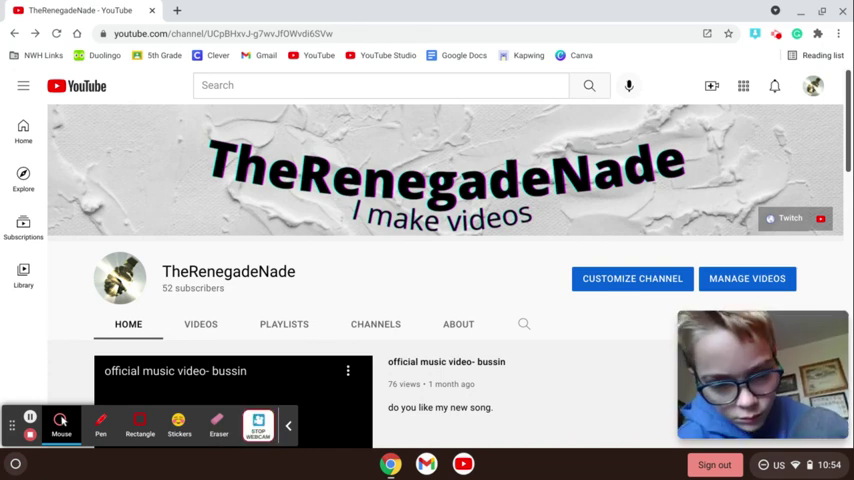